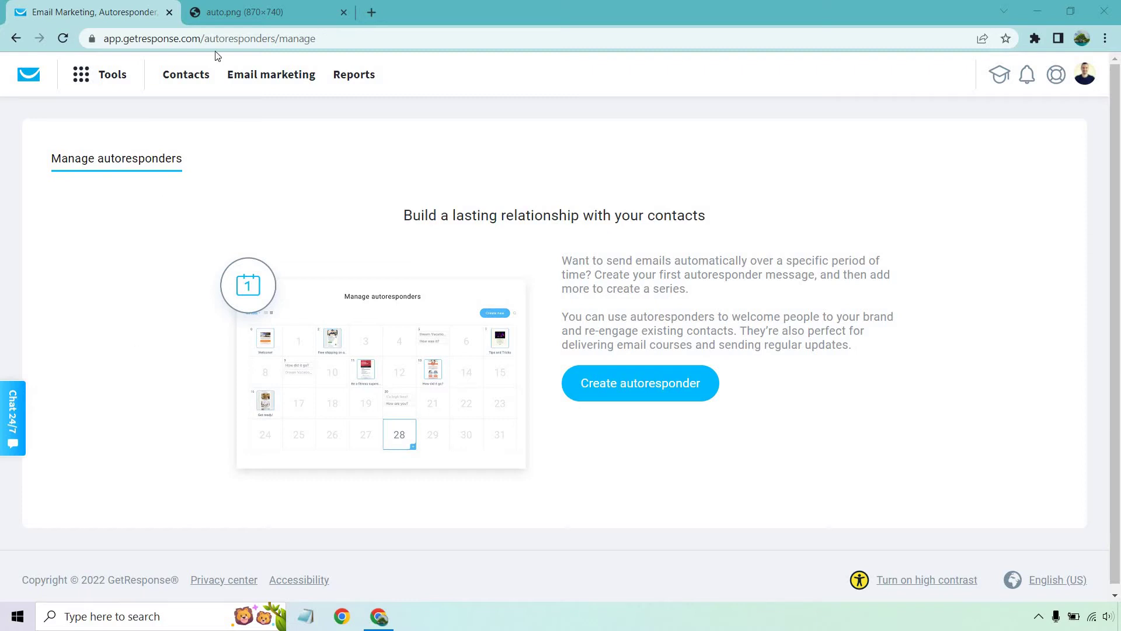
# Step: View the auto.png reference screenshot listing the Day 144 to Day 152 autoresponders, all switched on
pyautogui.click(263, 12)
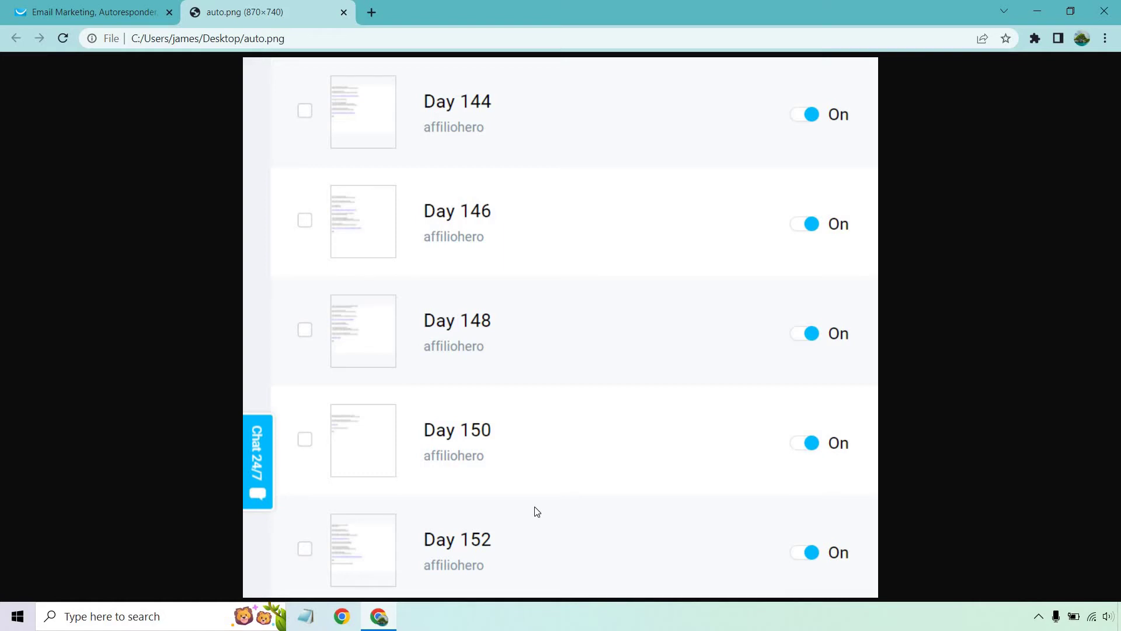
# Step: Create a day 0 autoresponder named 'Click Here To Download Your eBook (and bonuses)' with a matching subject line
pyautogui.click(67, 9)
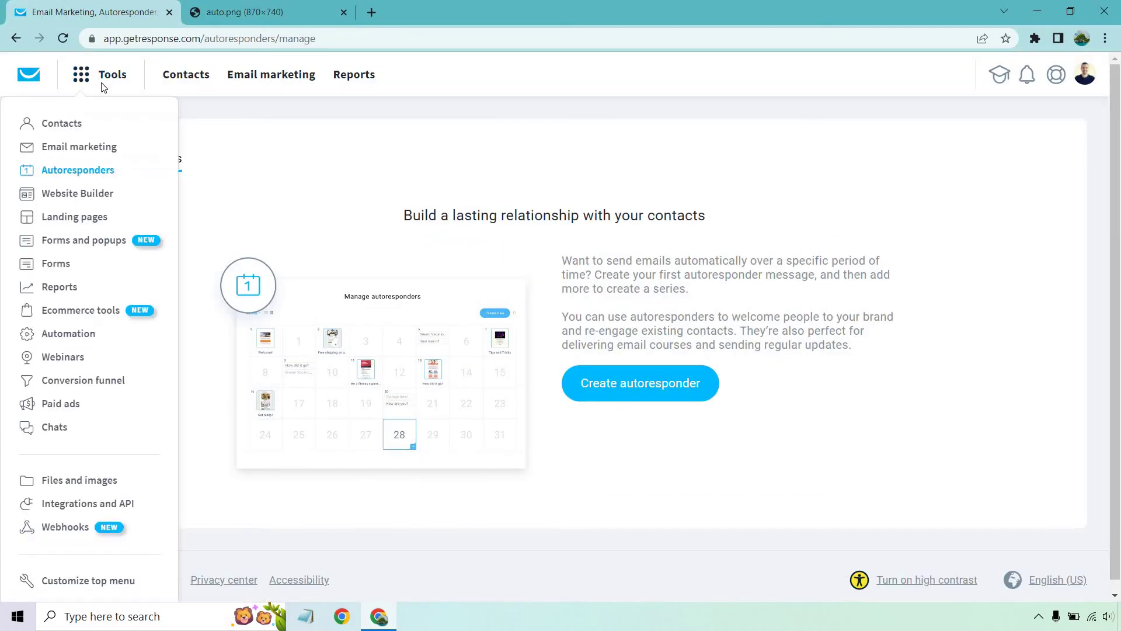
pyautogui.click(670, 383)
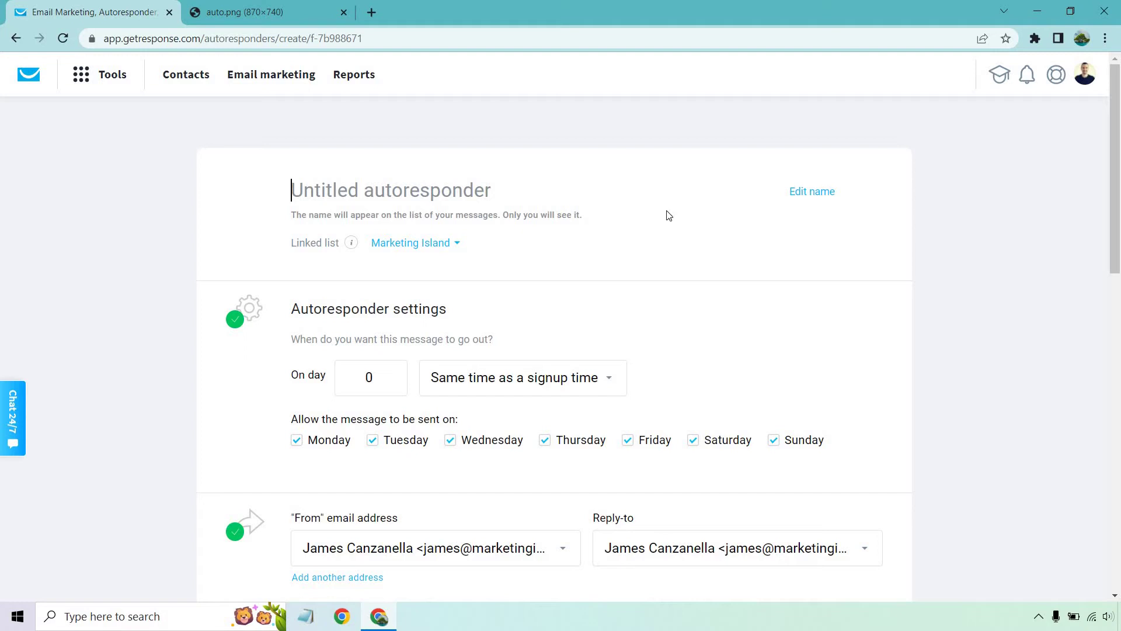
pyautogui.scroll(-4, 418, 199)
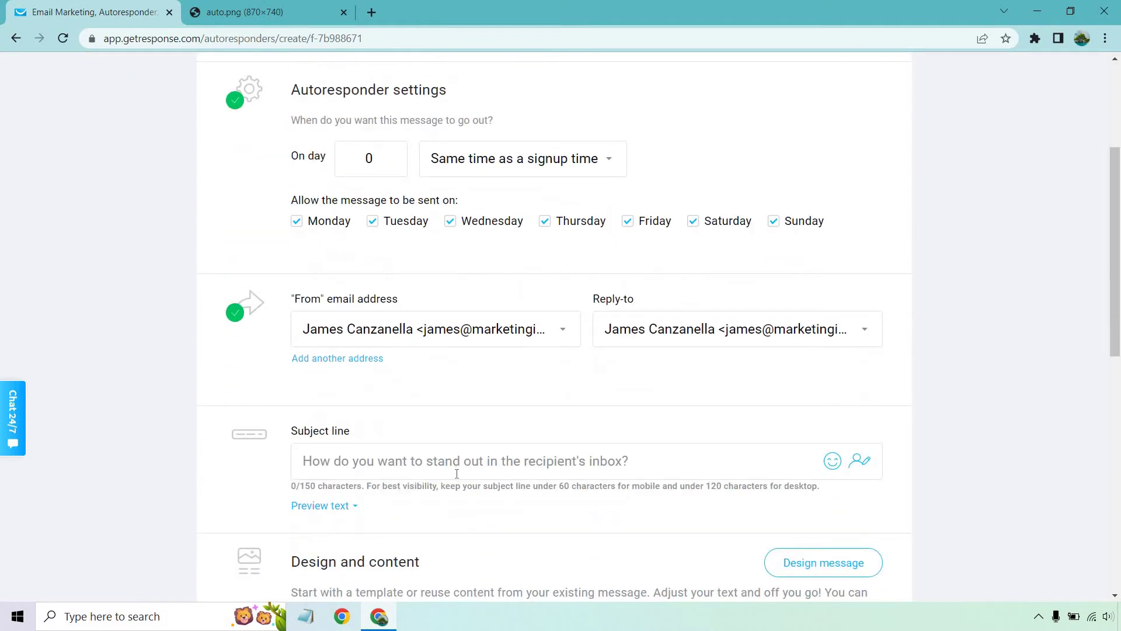
pyautogui.scroll(4, 619, 315)
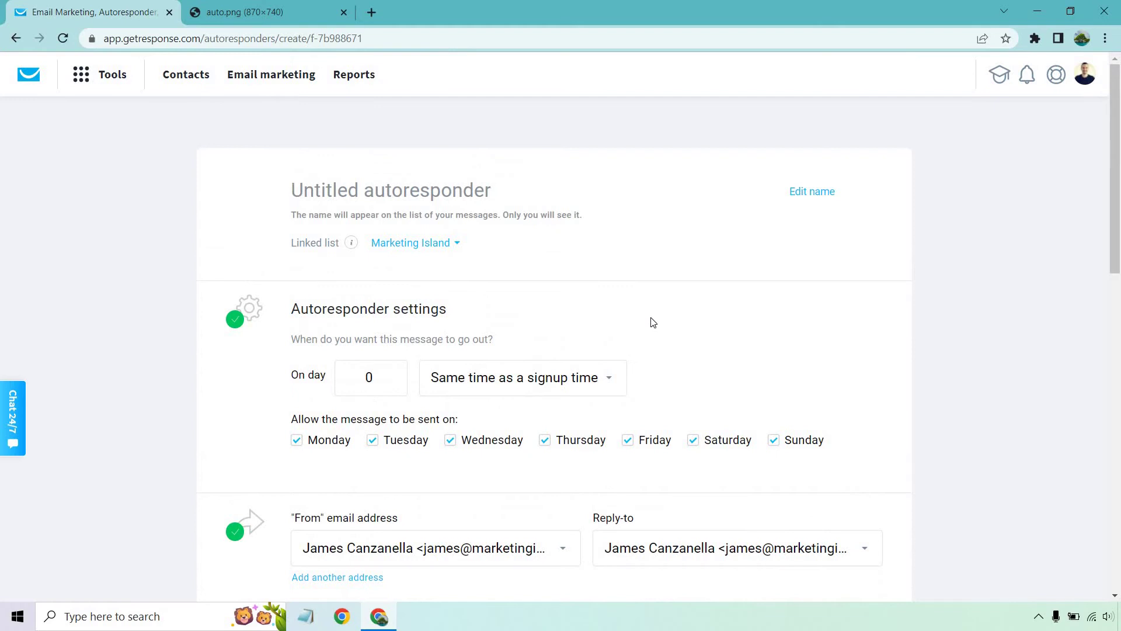
pyautogui.write('Click Here To Download Your eBook (and bonuses)')
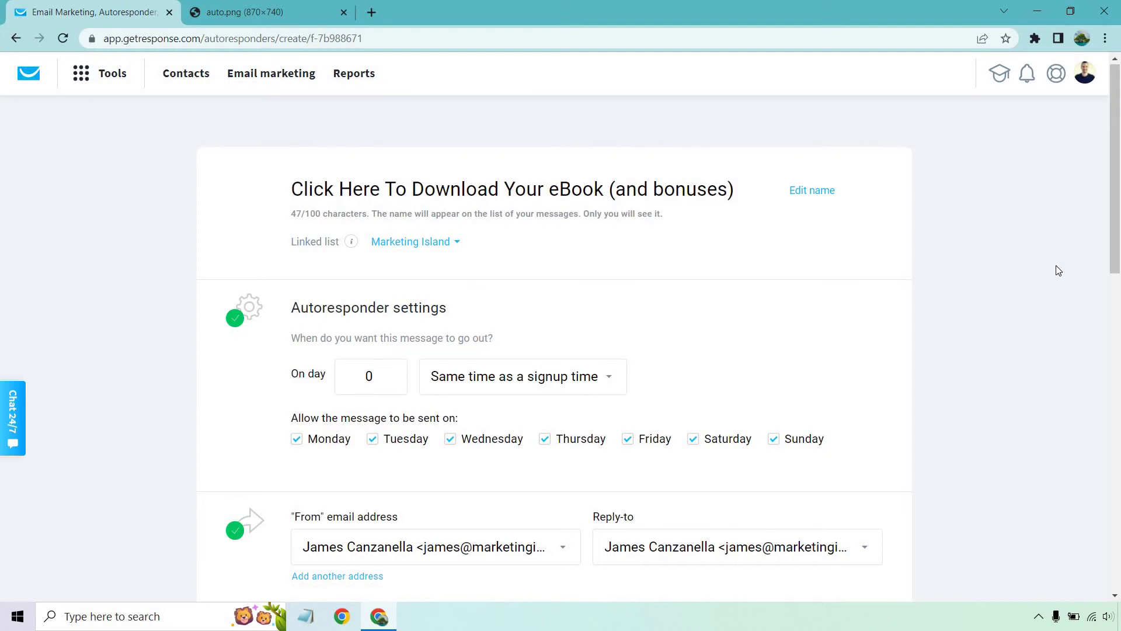
pyautogui.scroll(-5, 876, 327)
pyautogui.click(529, 391)
pyautogui.write('Click Here To Download Your eBook (and bonuses)')
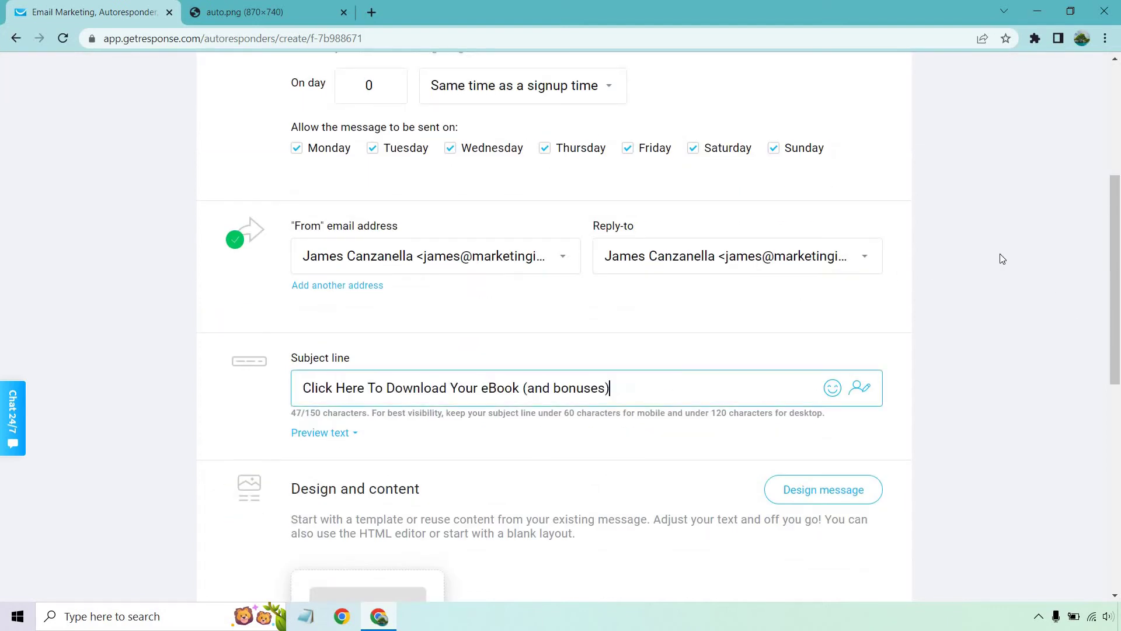
pyautogui.scroll(5, 999, 255)
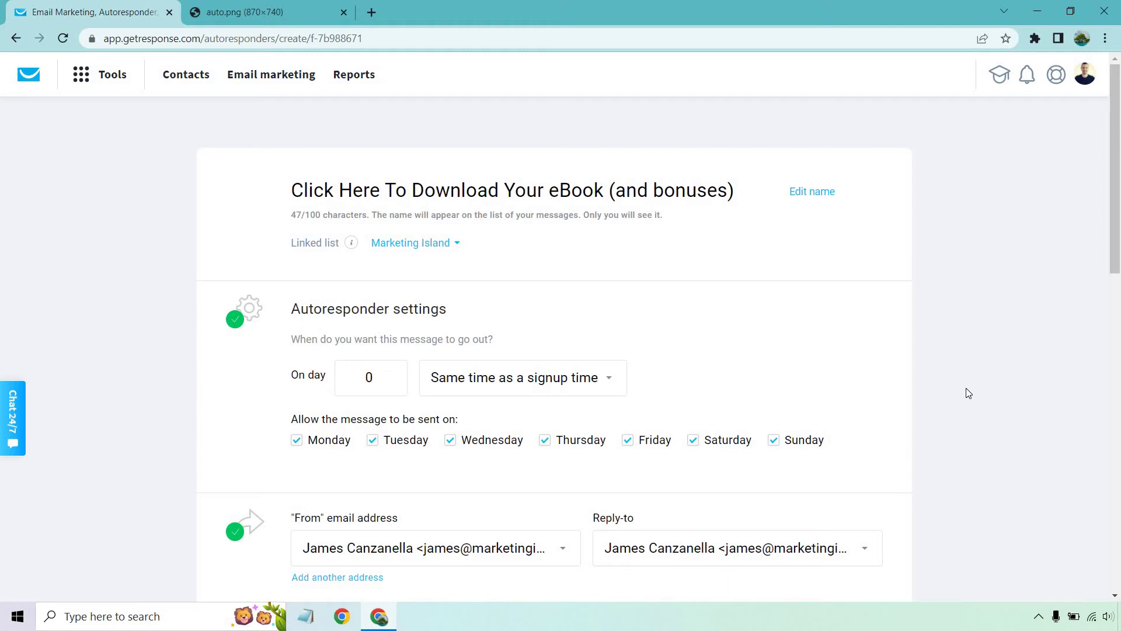
pyautogui.click(694, 440)
pyautogui.click(775, 441)
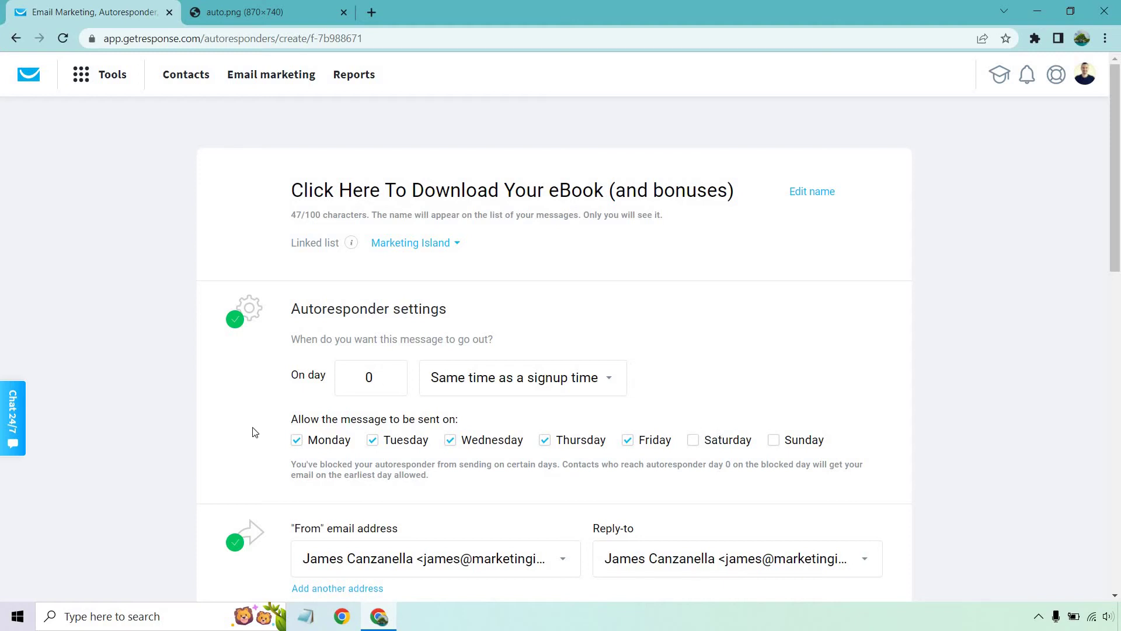
pyautogui.click(760, 439)
pyautogui.click(801, 444)
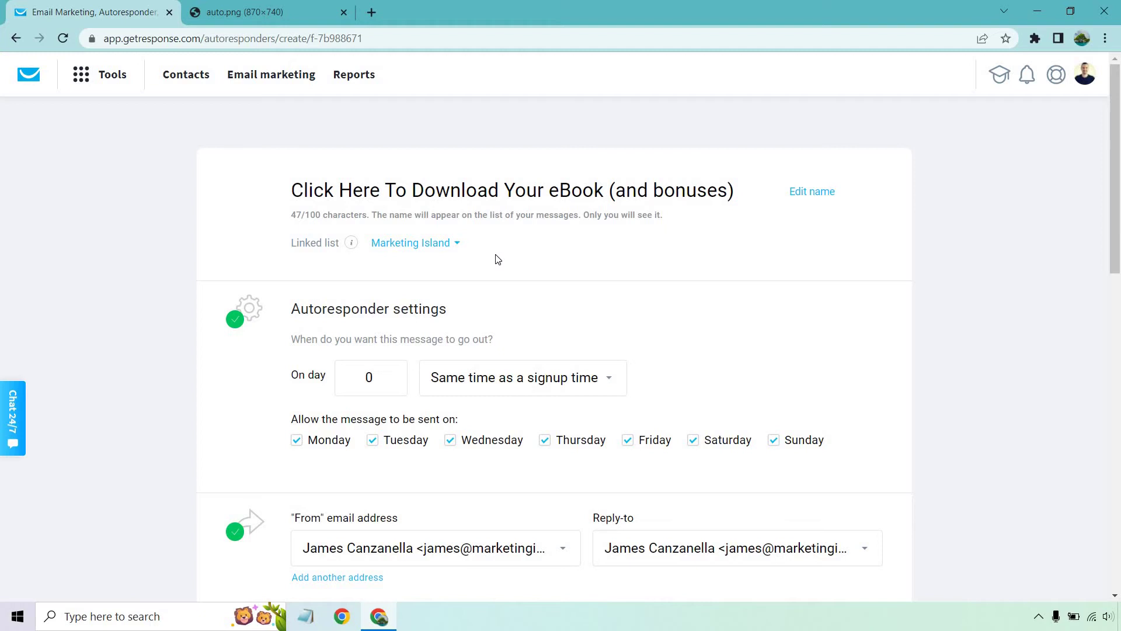
# Step: Start designing the message from the Blank template
pyautogui.scroll(-3, 1037, 173)
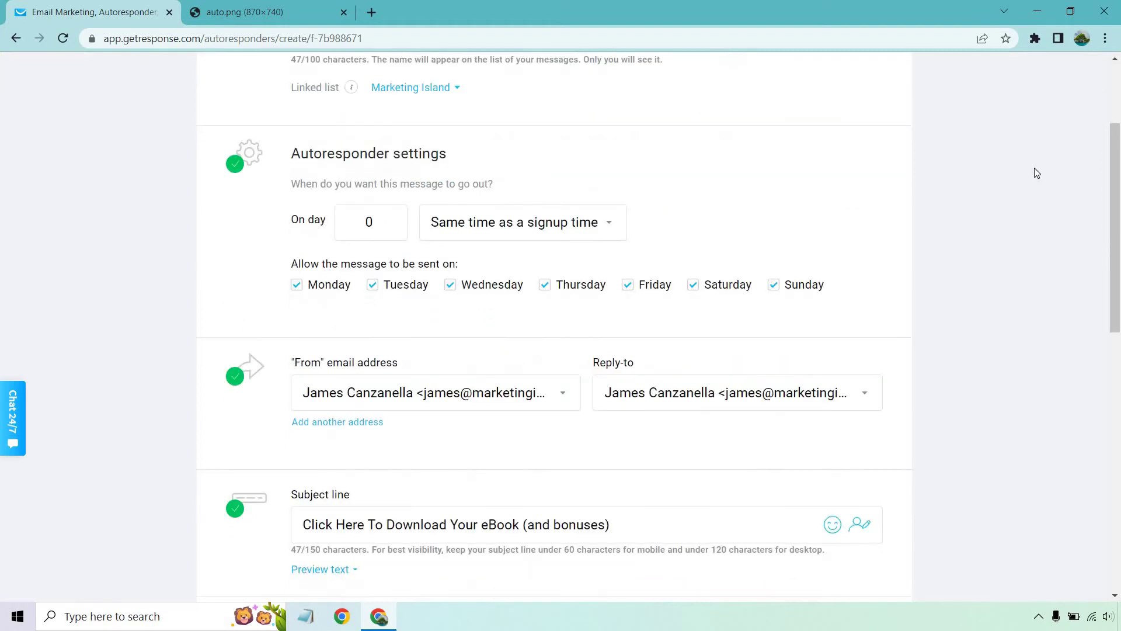
pyautogui.scroll(-6, 1037, 171)
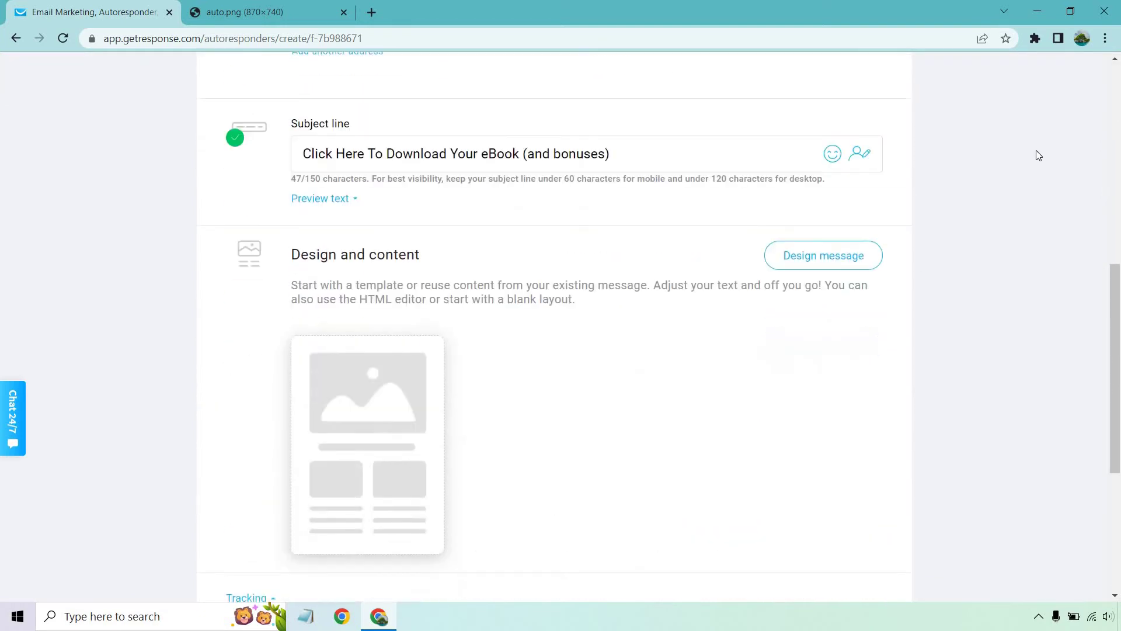
pyautogui.scroll(-1, 1038, 155)
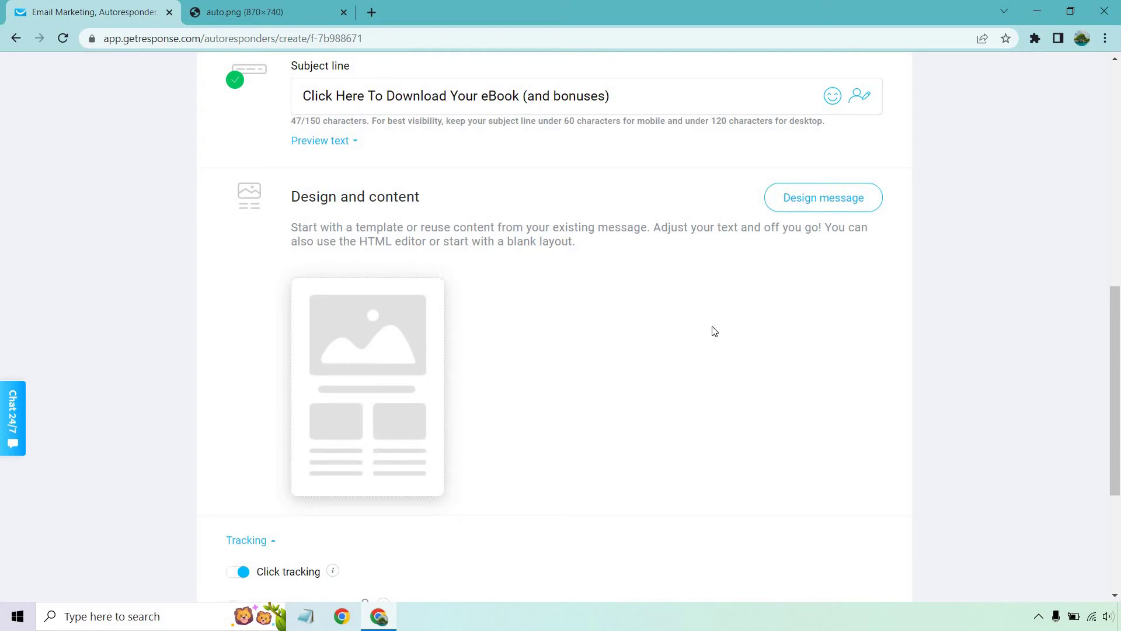
pyautogui.click(821, 195)
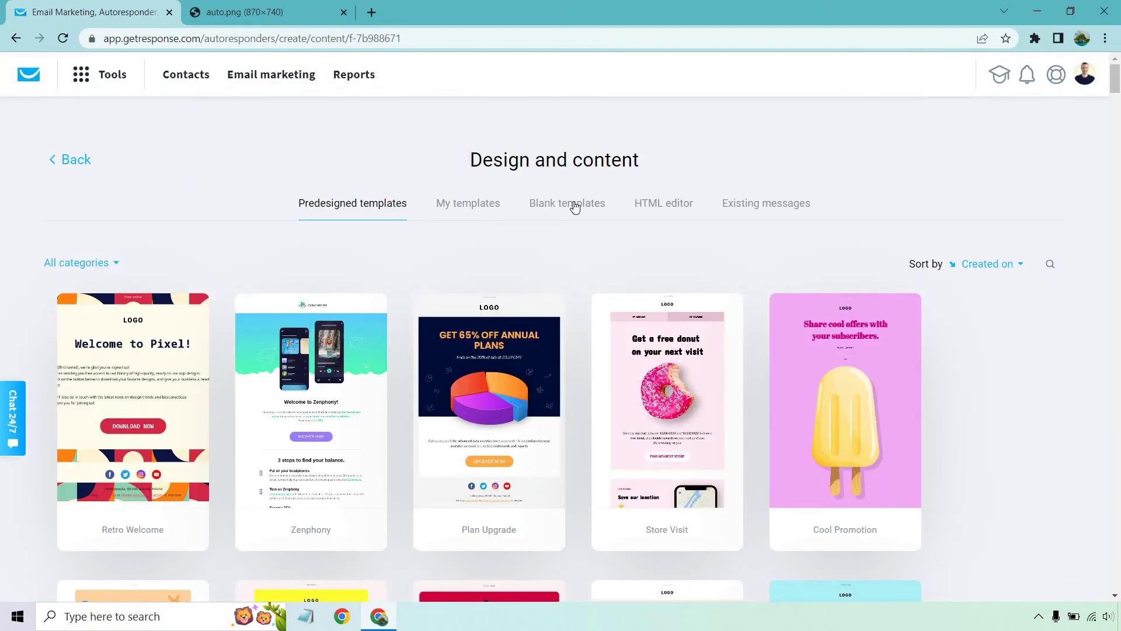
pyautogui.click(575, 206)
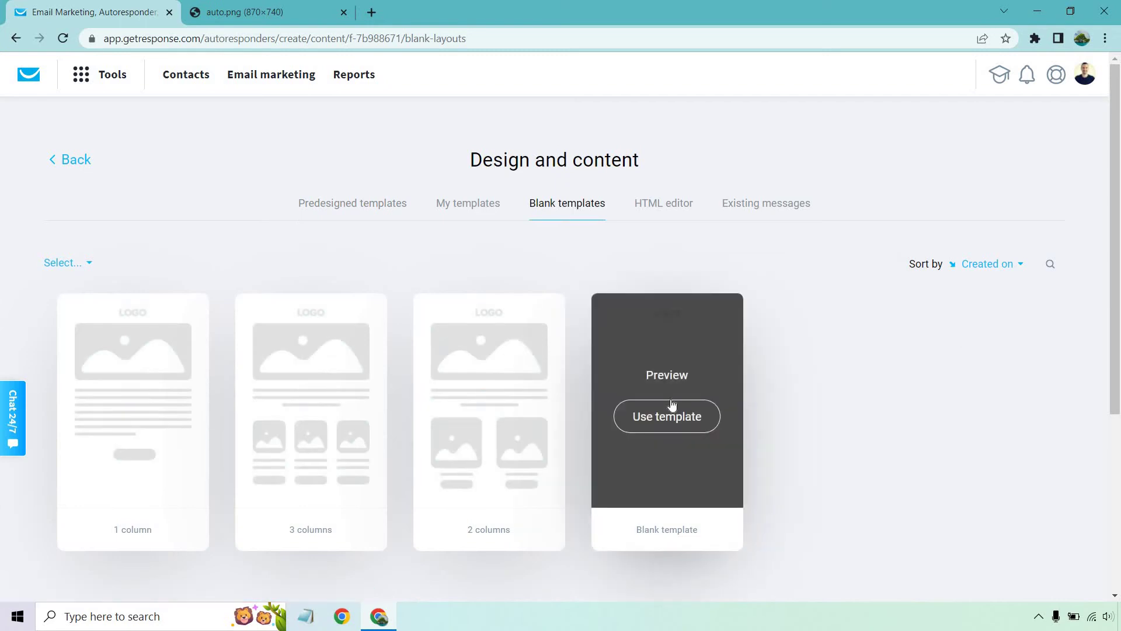
pyautogui.click(672, 417)
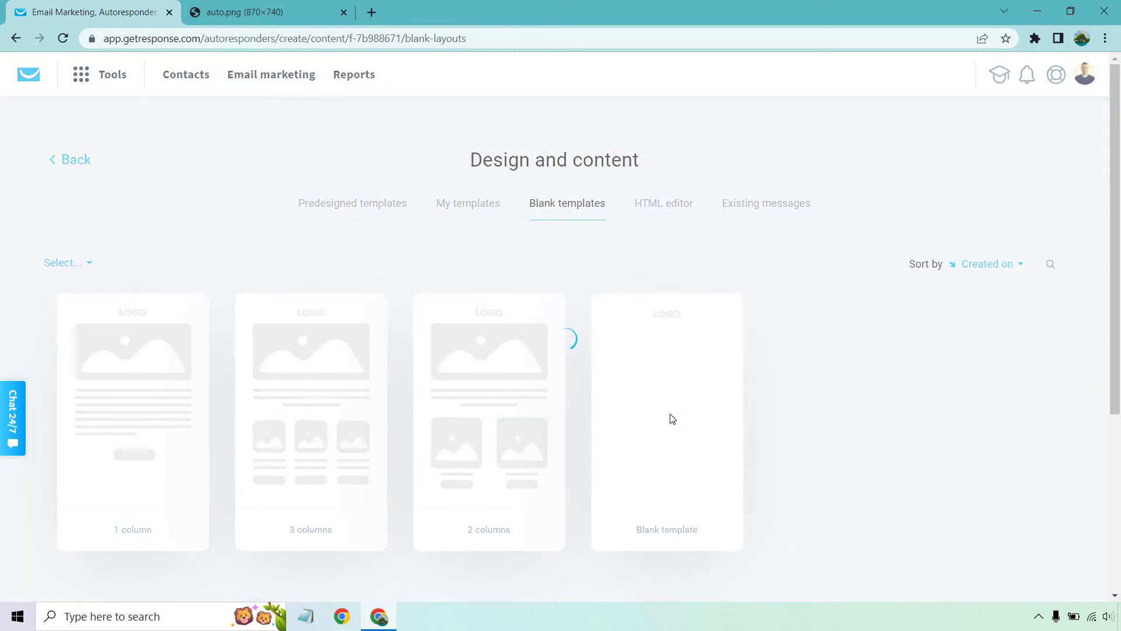
# Step: Add a text block reading 'your welcome email here' to the message
pyautogui.moveTo(938, 253); pyautogui.dragTo(416, 295)
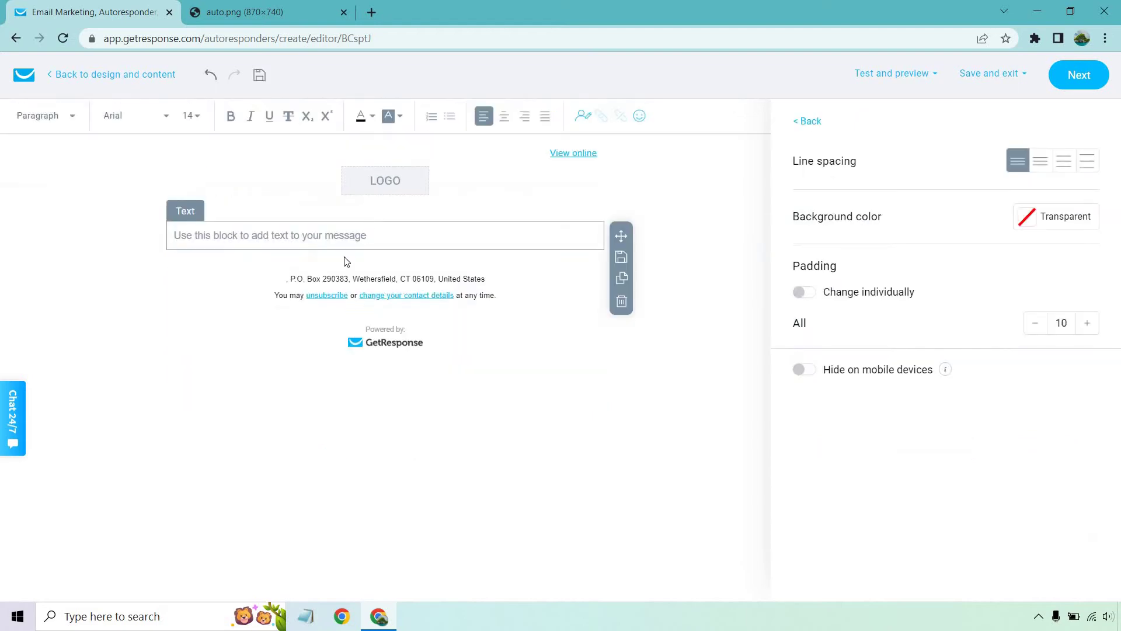
pyautogui.write('your welc')
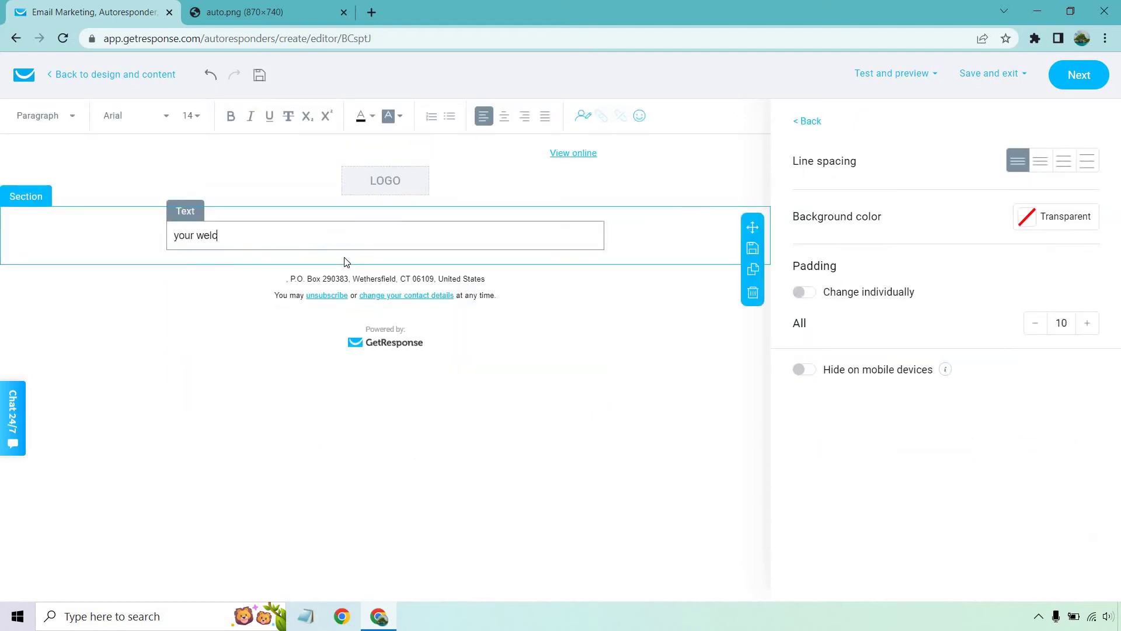
pyautogui.write('ome email here')
pyautogui.click(666, 335)
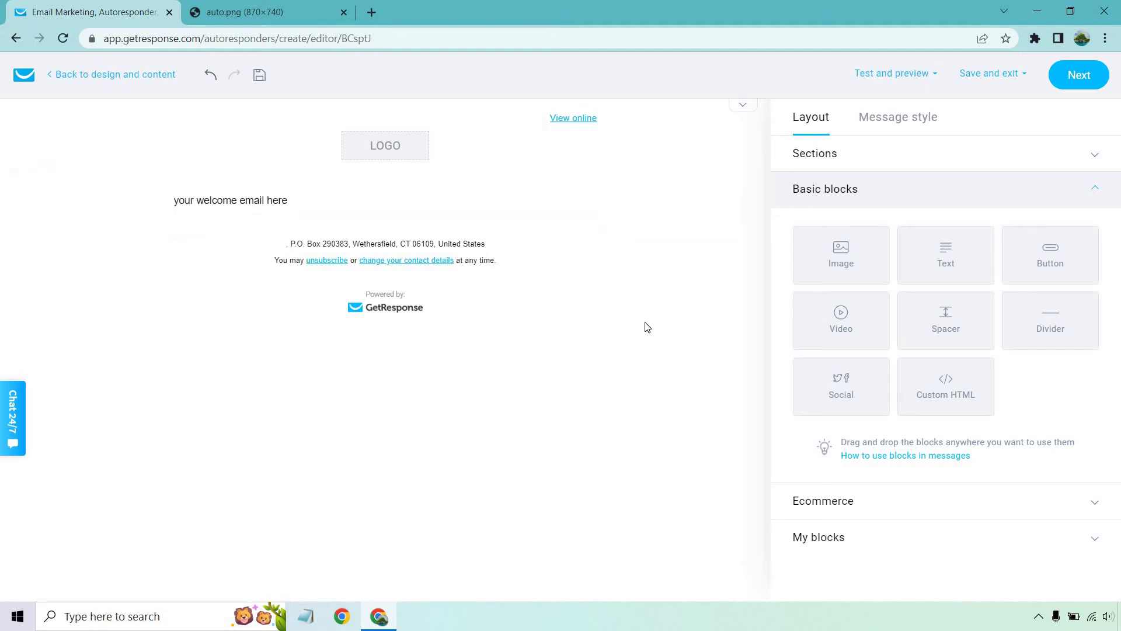
# Step: Save and publish the eBook autoresponder so it's On for cycle day 0
pyautogui.click(1079, 75)
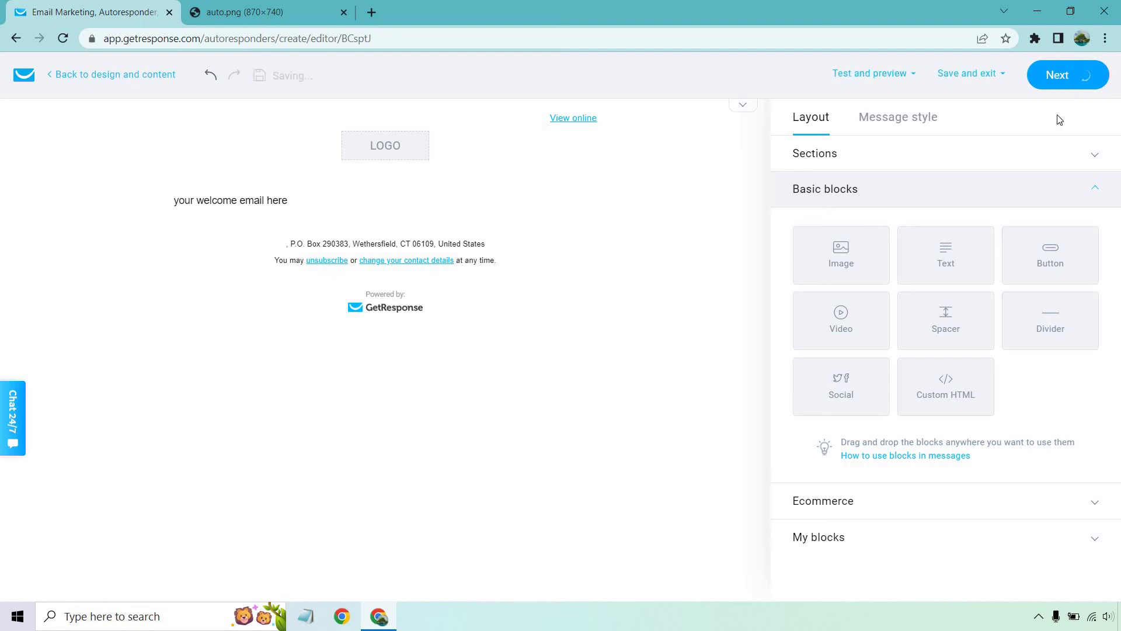
pyautogui.scroll(-5, 1001, 275)
pyautogui.scroll(-7, 1002, 272)
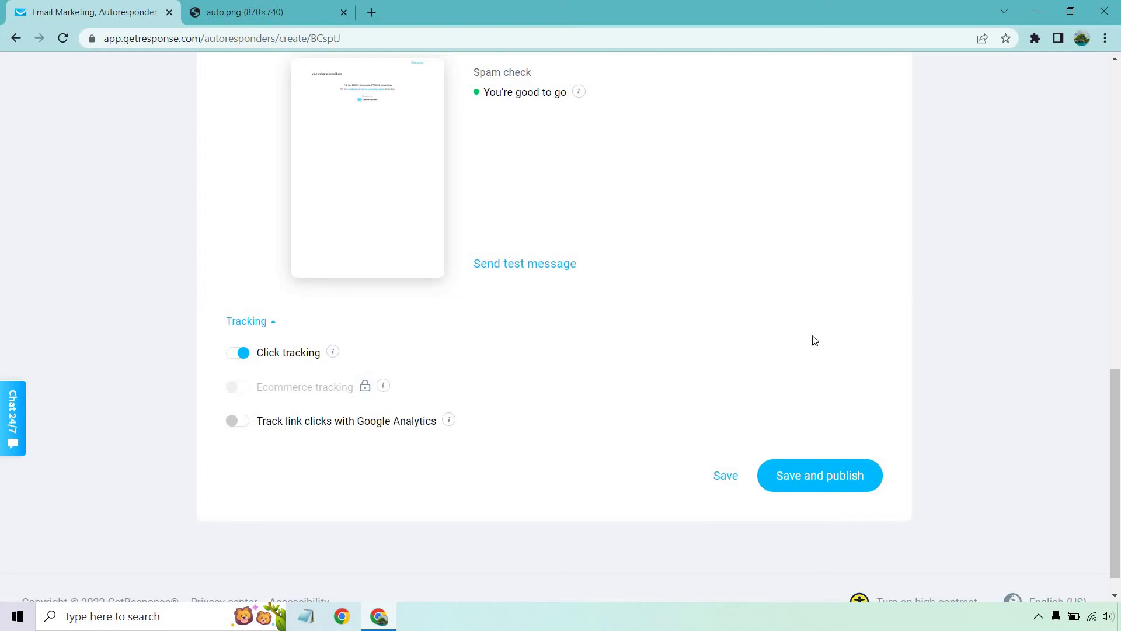
pyautogui.click(829, 480)
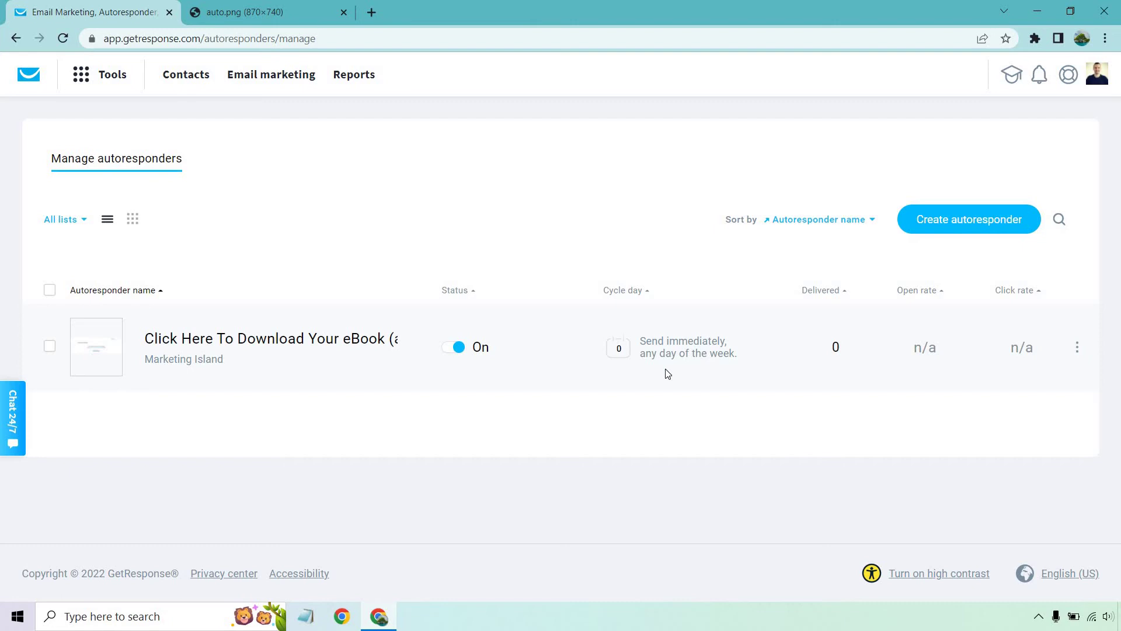
pyautogui.click(134, 220)
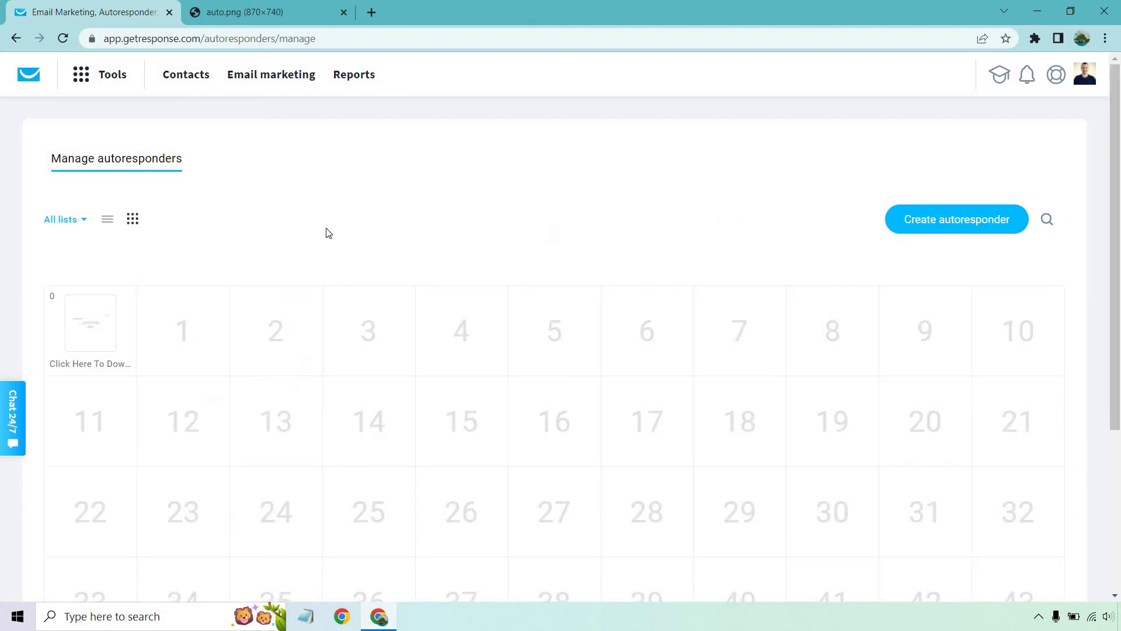
pyautogui.click(106, 220)
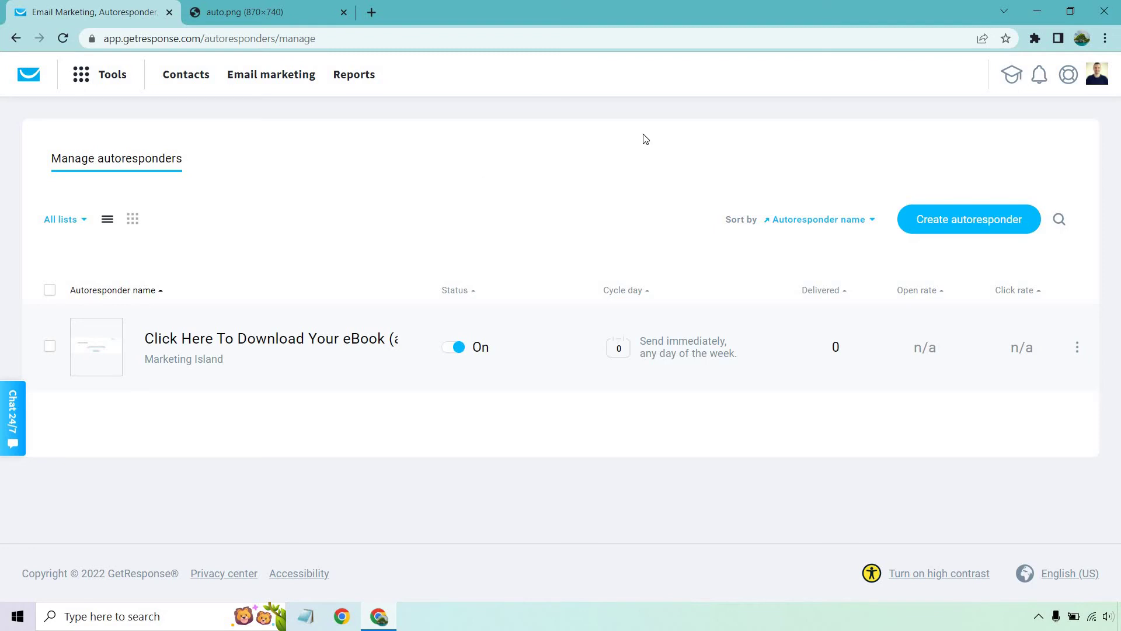
# Step: Create a second autoresponder sending on day 2, keeping 'Same time as a signup time'
pyautogui.click(989, 221)
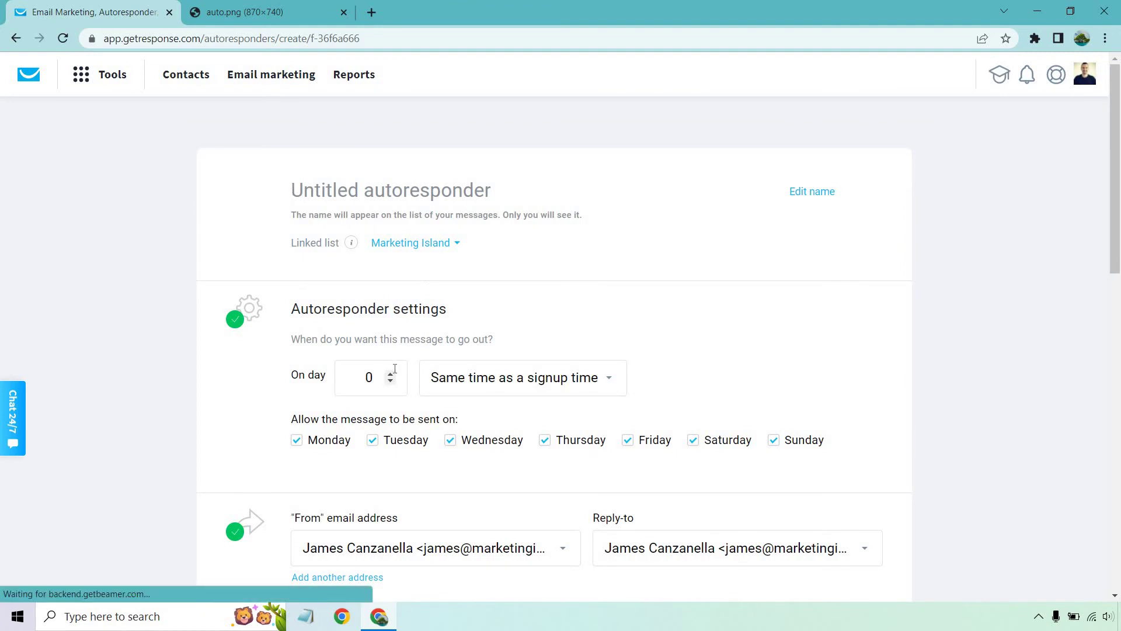
pyautogui.doubleClick(392, 373)
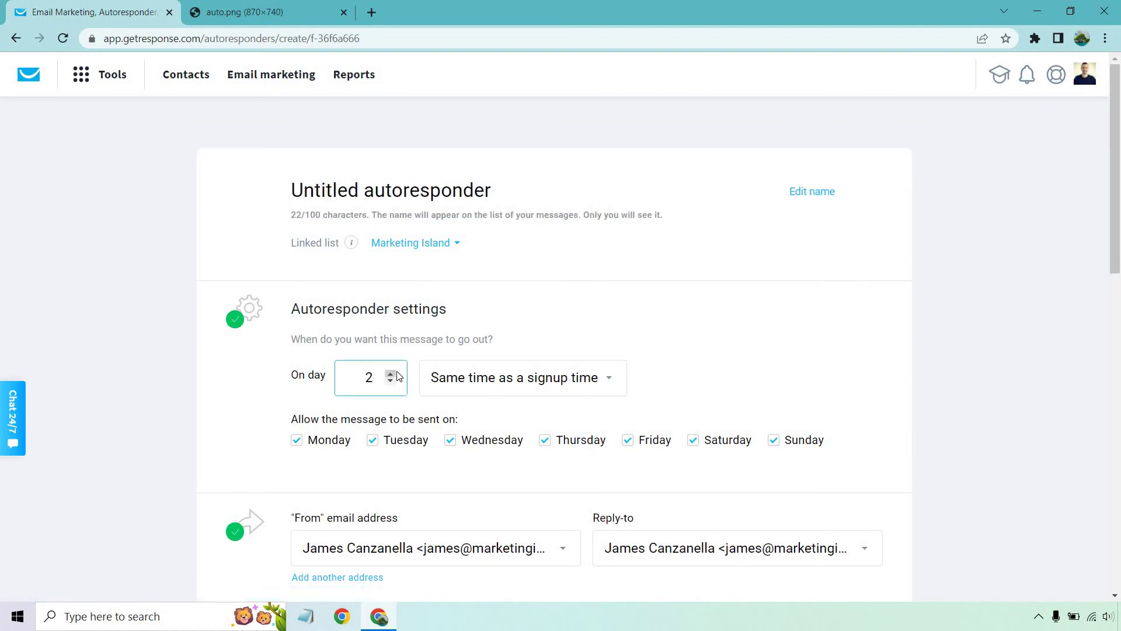
pyautogui.click(705, 372)
pyautogui.click(584, 391)
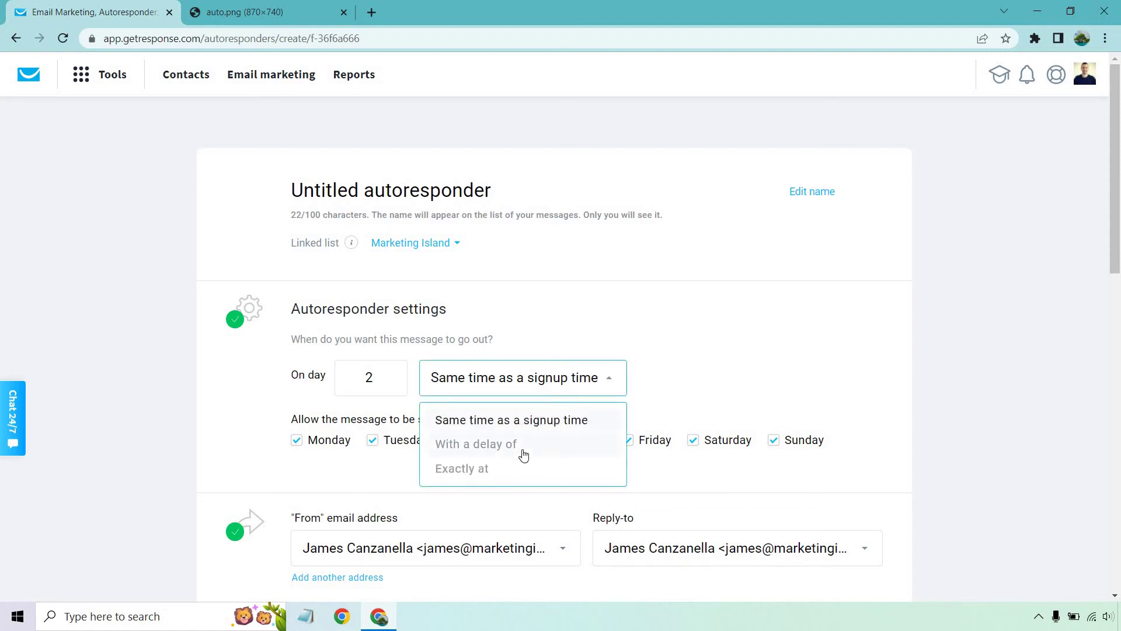
pyautogui.click(975, 348)
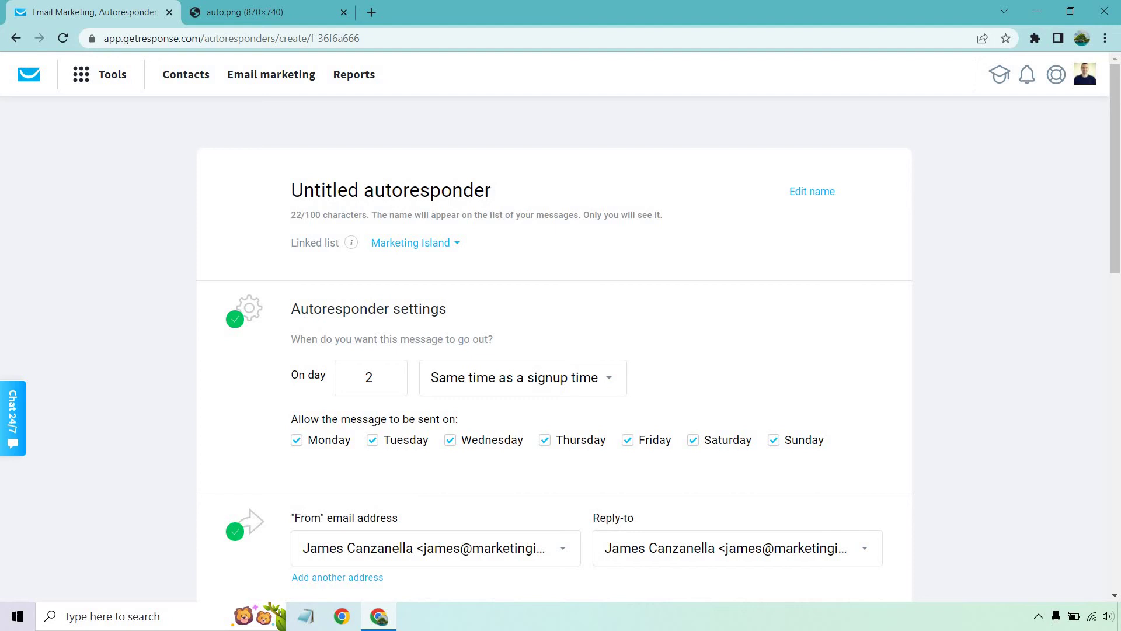
# Step: Set both the subject line and the autoresponder name to 'Your Second Subject Line'
pyautogui.scroll(-3, 986, 330)
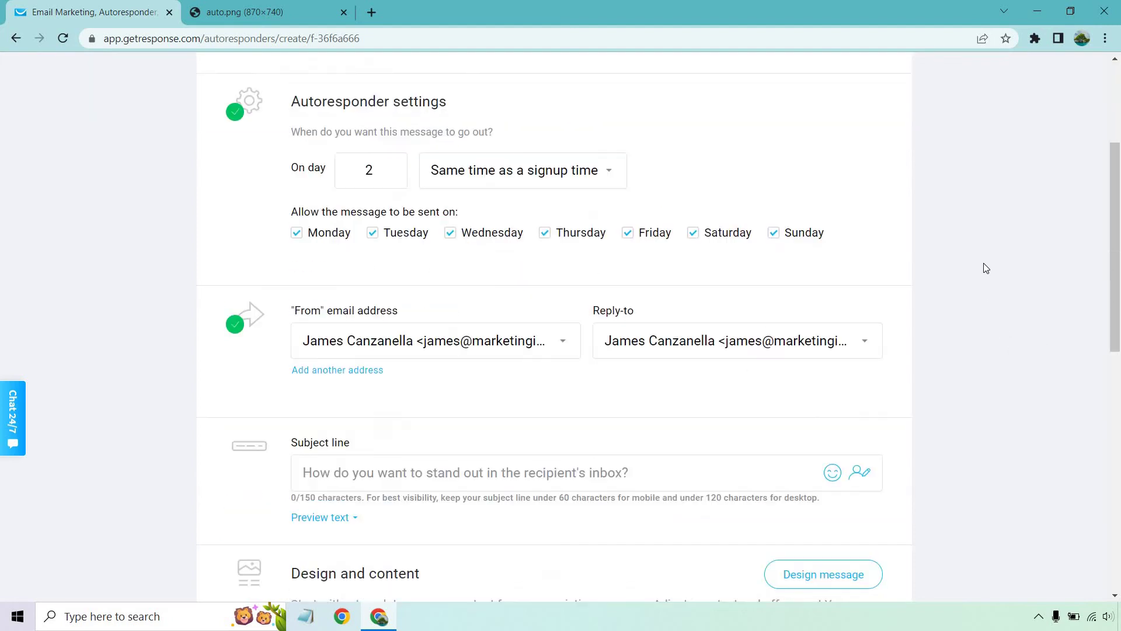
pyautogui.scroll(3, 629, 300)
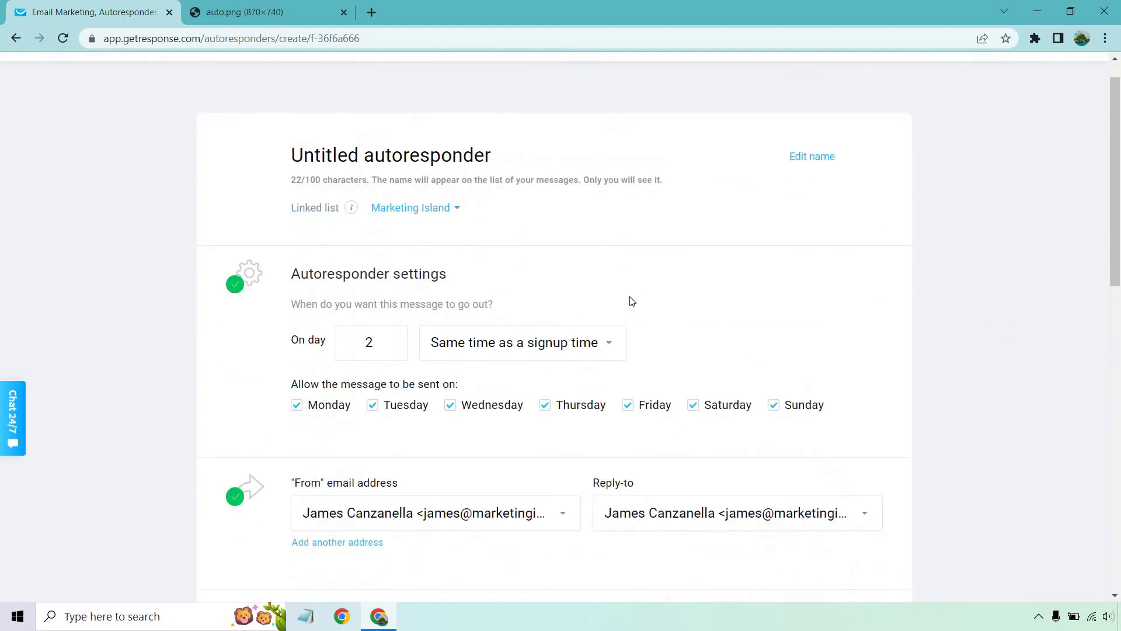
pyautogui.scroll(-5, 543, 307)
pyautogui.click(543, 307)
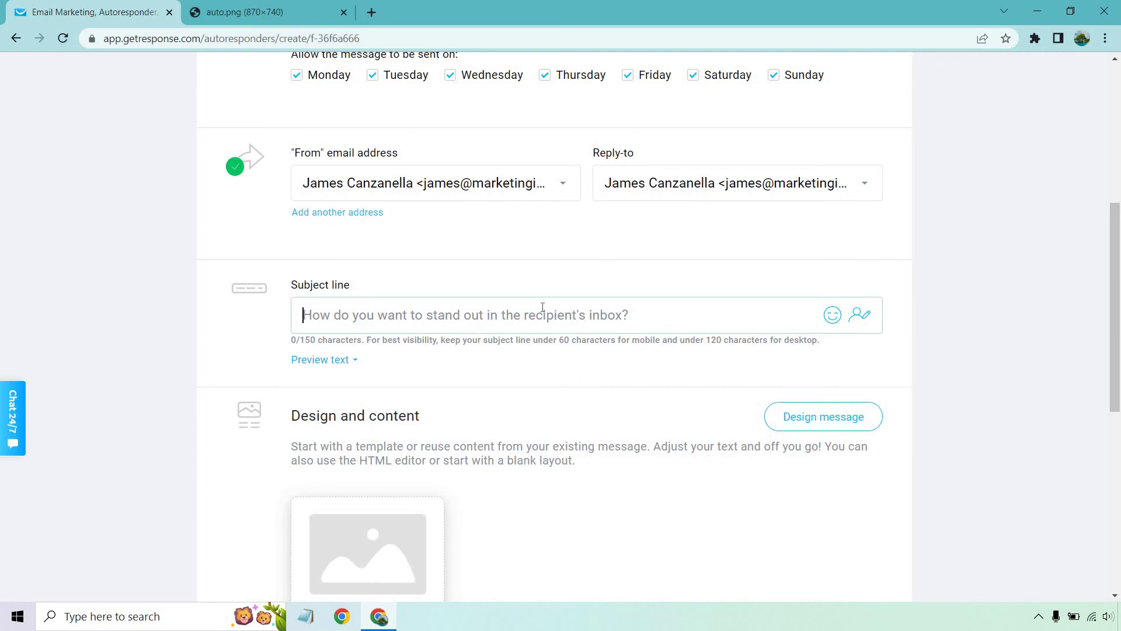
pyautogui.write('Your Second Subject Line')
pyautogui.hotkey('ctrl', 'a')
pyautogui.hotkey('ctrl', 'c')
pyautogui.scroll(5, 543, 307)
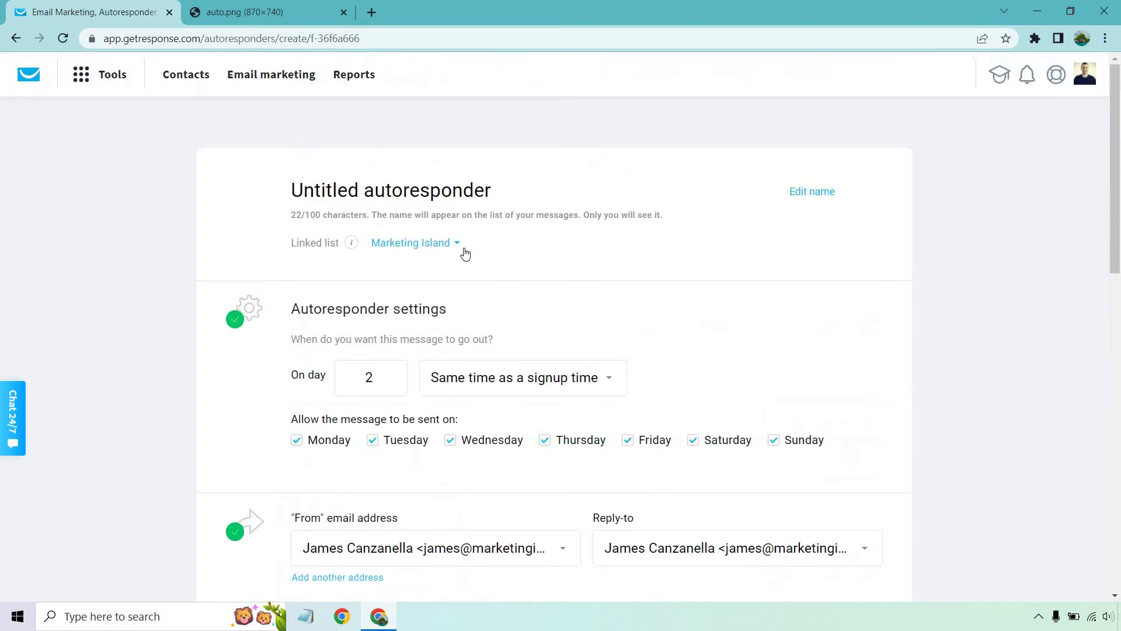
pyautogui.doubleClick(495, 197)
pyautogui.hotkey('ctrl', 'a')
pyautogui.hotkey('ctrl', 'v')
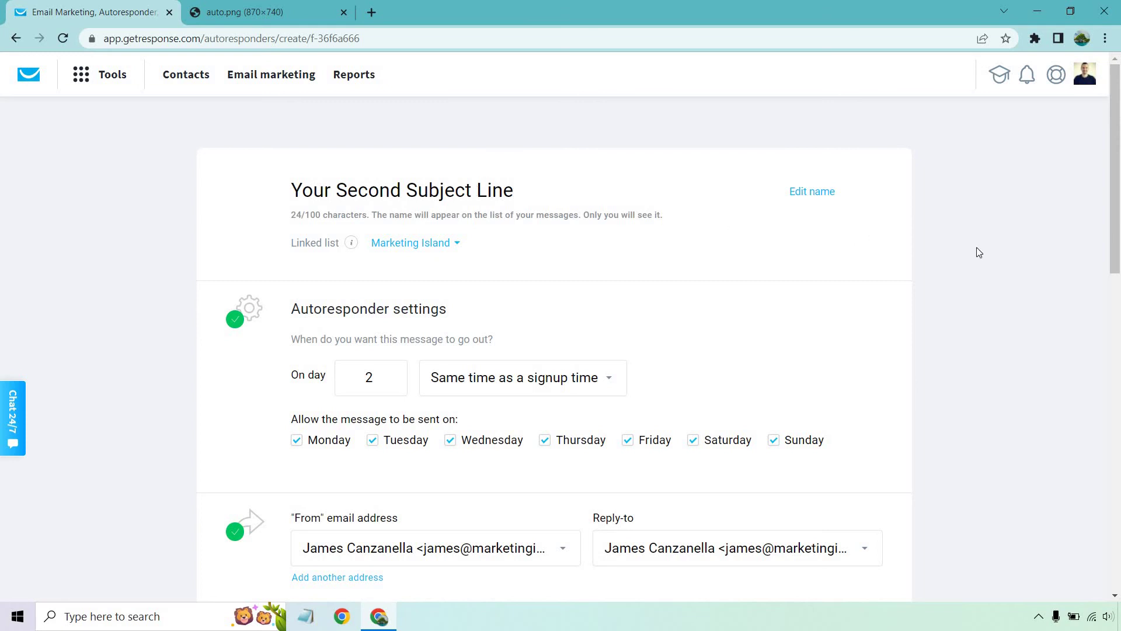
# Step: Start designing the day 2 message from the Blank template
pyautogui.scroll(-5, 1015, 268)
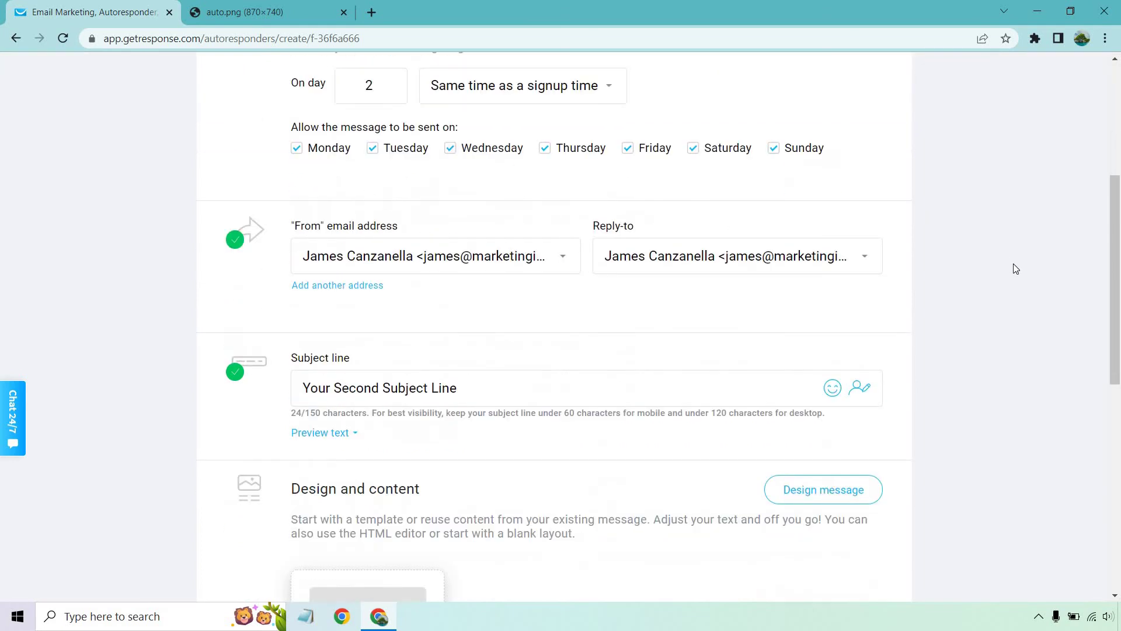
pyautogui.scroll(-4, 1014, 265)
pyautogui.click(850, 277)
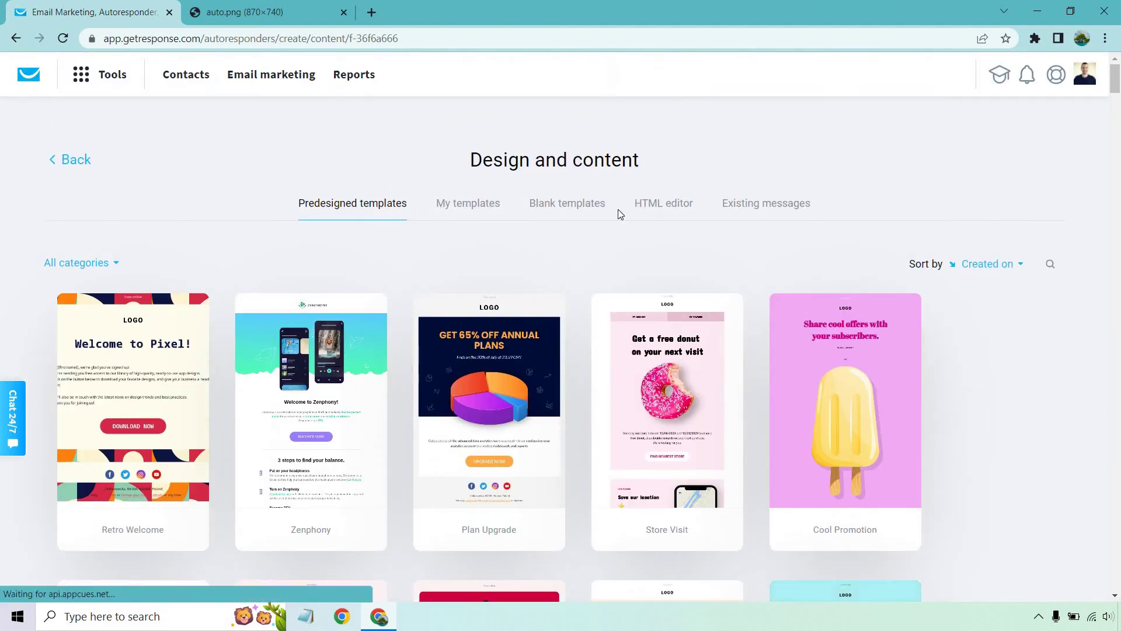
pyautogui.click(596, 213)
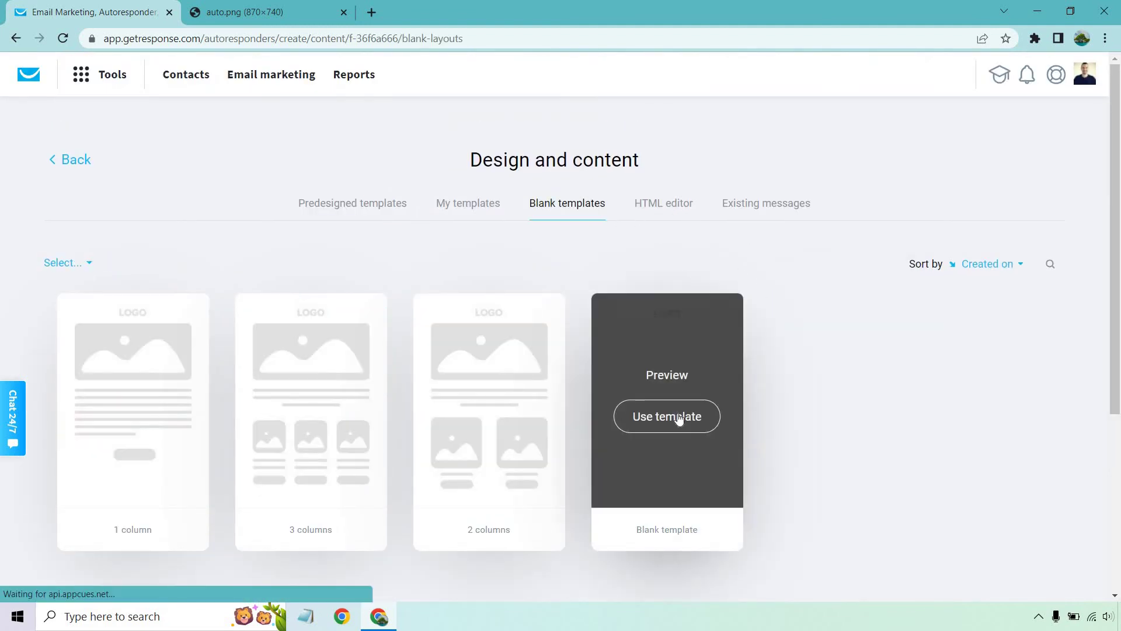
pyautogui.click(679, 418)
# Step: Add a text block reading 'your email goes here' and return to the settings
pyautogui.moveTo(901, 261); pyautogui.dragTo(365, 280)
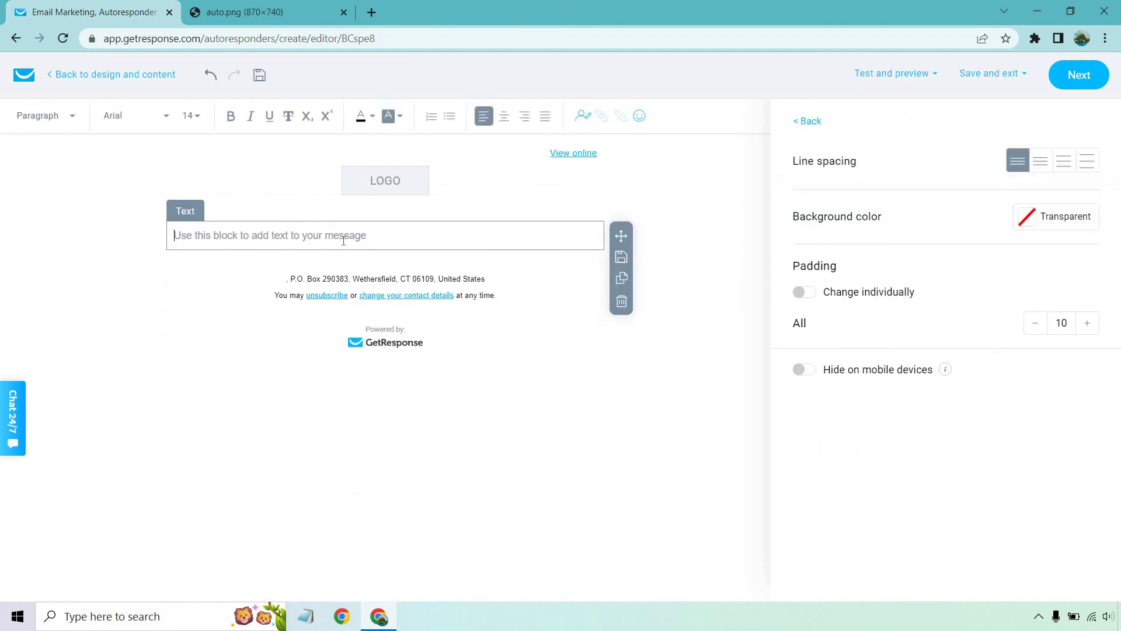
pyautogui.write('your email goes here')
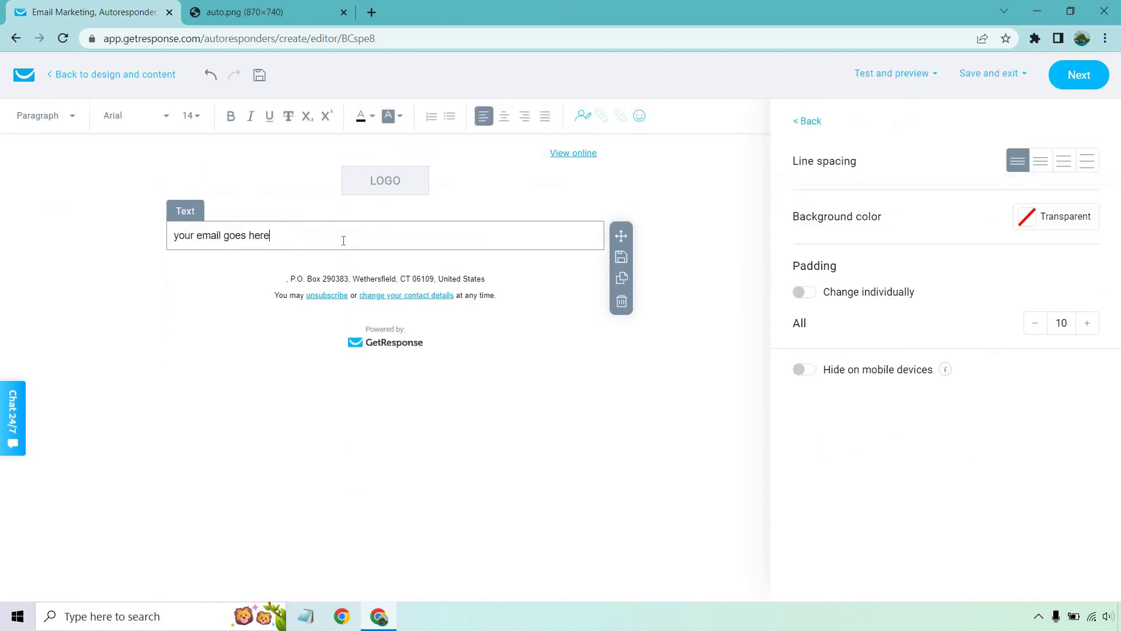
pyautogui.click(483, 453)
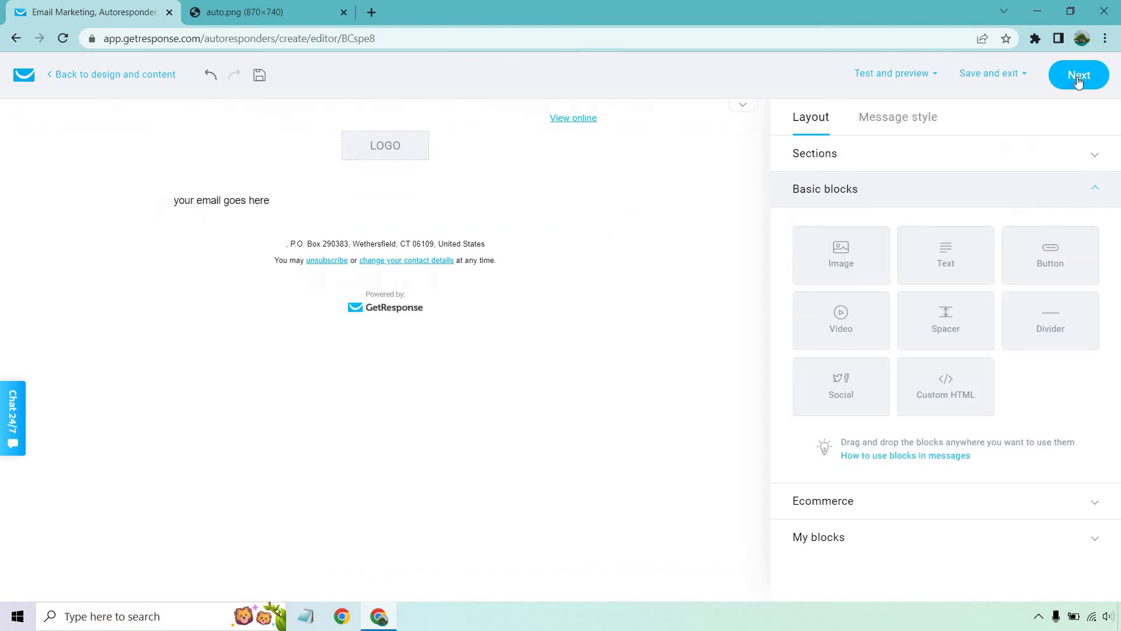
pyautogui.click(1078, 80)
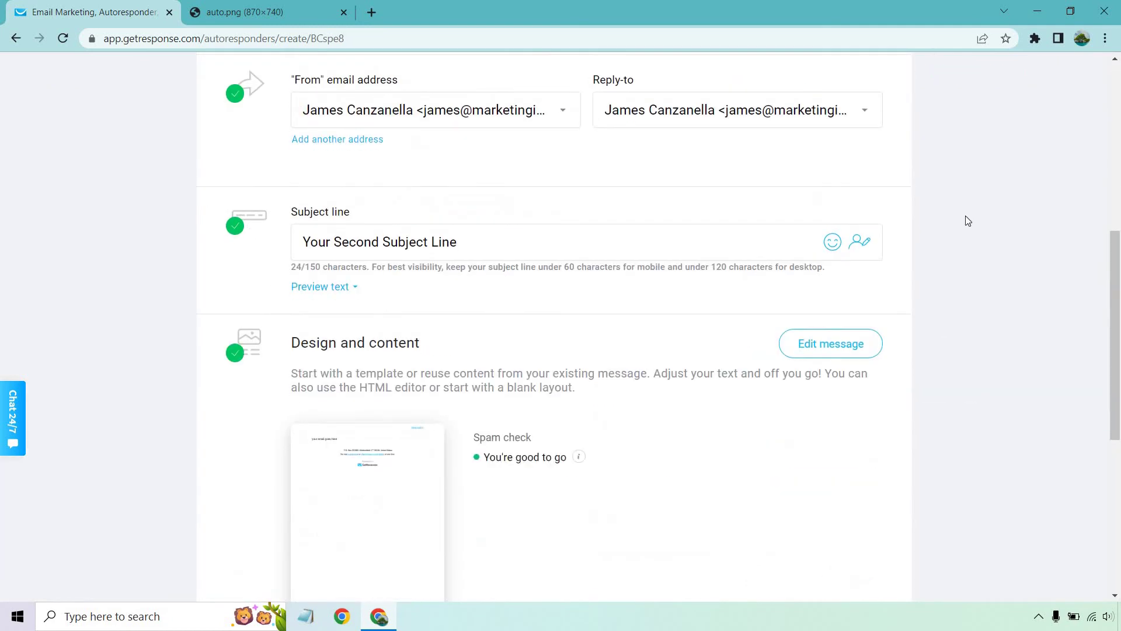
pyautogui.scroll(-6, 968, 221)
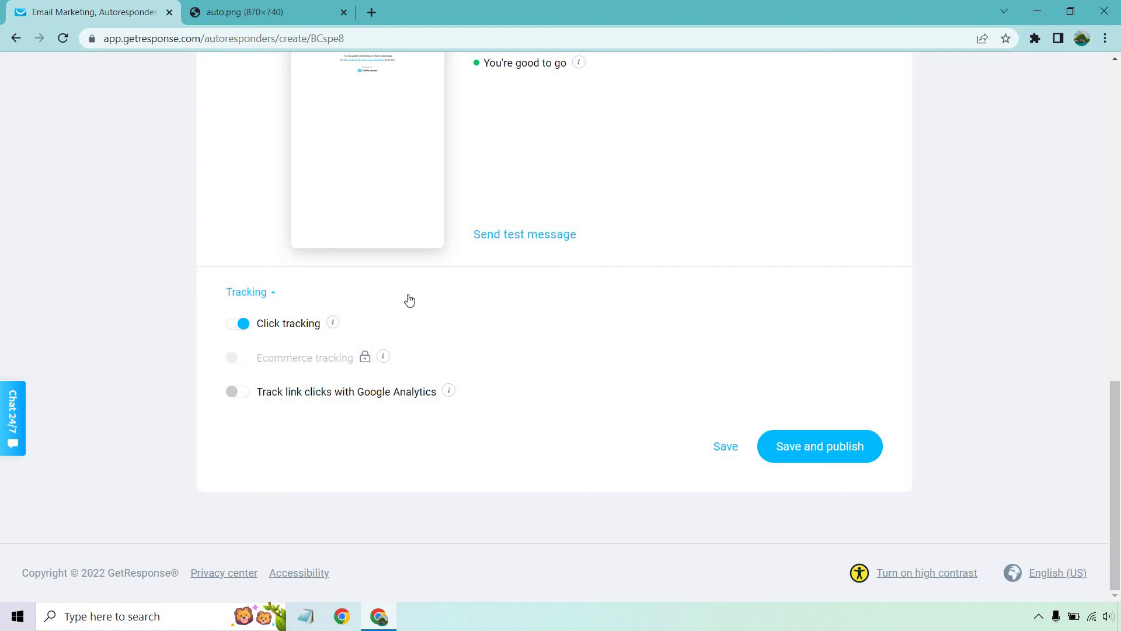
# Step: Publish the day 2 autoresponder and view it beside the day 0 eBook email in calendar view
pyautogui.click(871, 435)
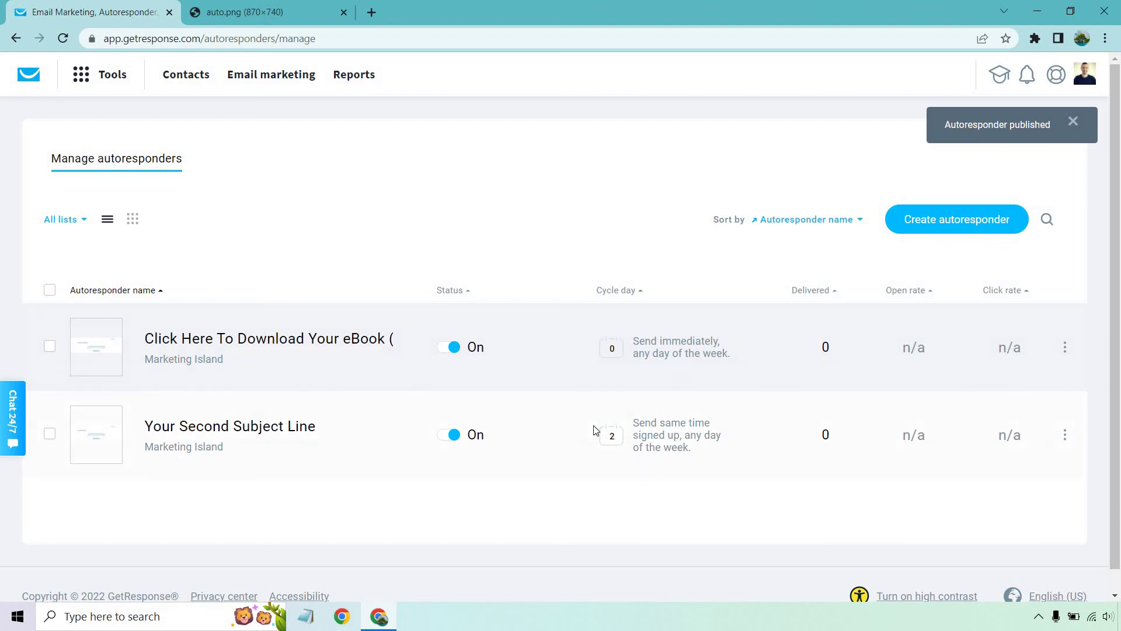
pyautogui.click(133, 219)
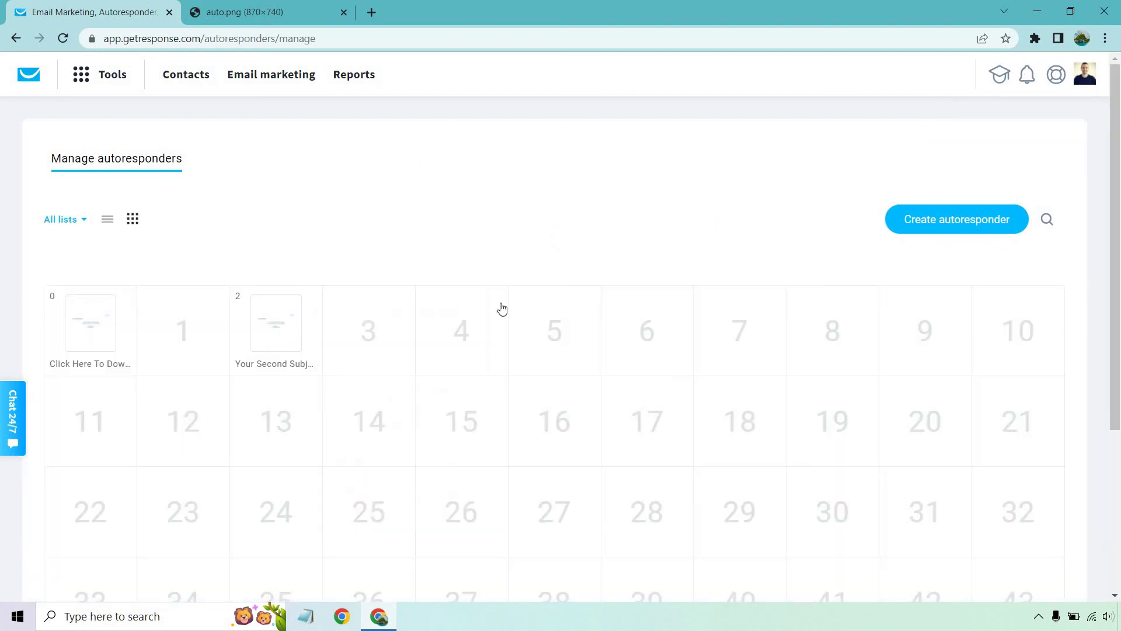
pyautogui.moveTo(498, 367)
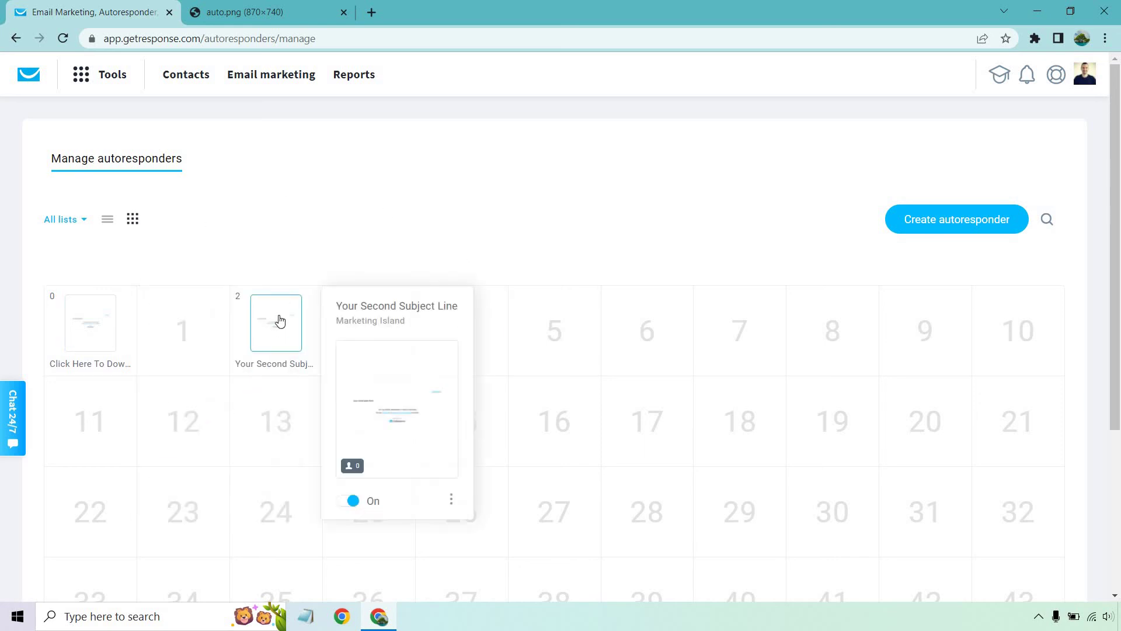
pyautogui.moveTo(494, 339)
pyautogui.moveTo(463, 355)
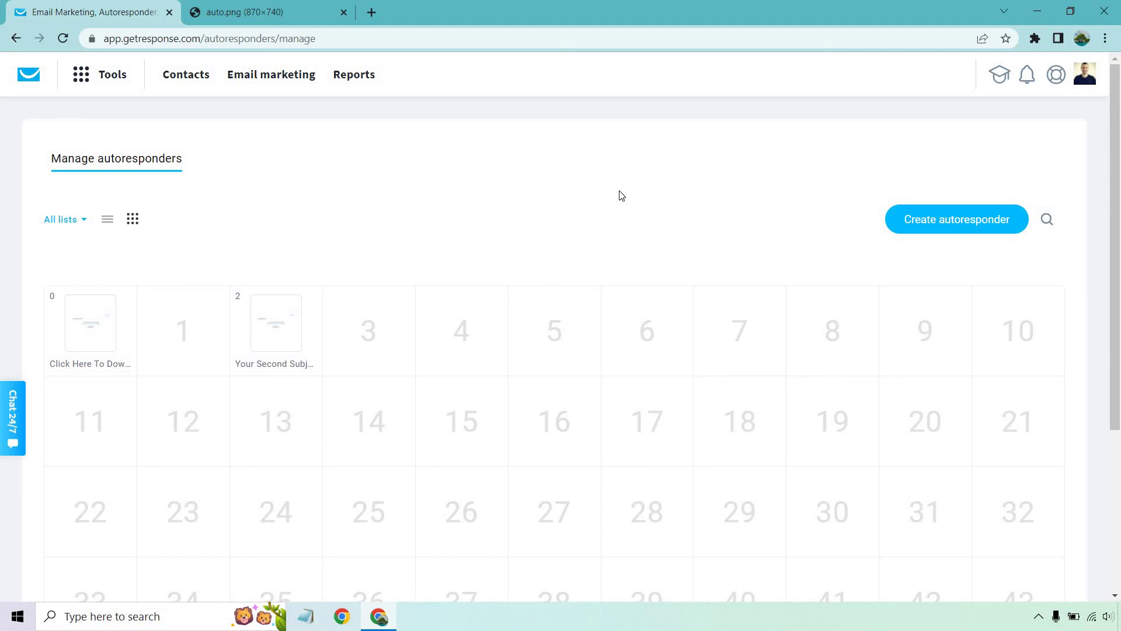
# Step: Switch back to the auto.png screenshot of the Day 144 to Day 152 autoresponders
pyautogui.click(255, 6)
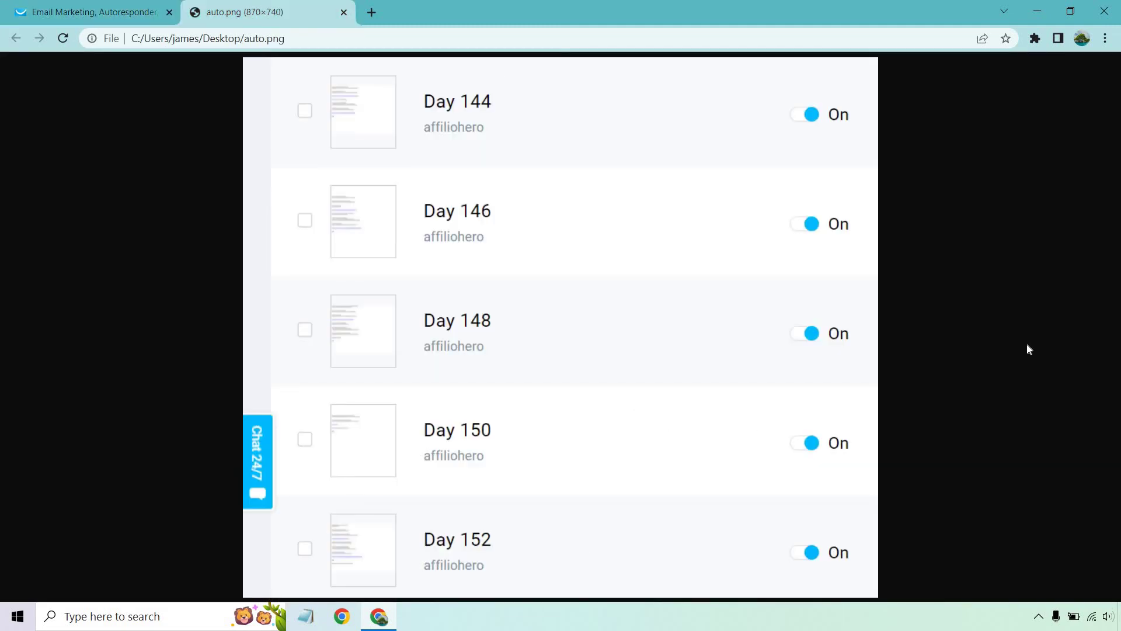